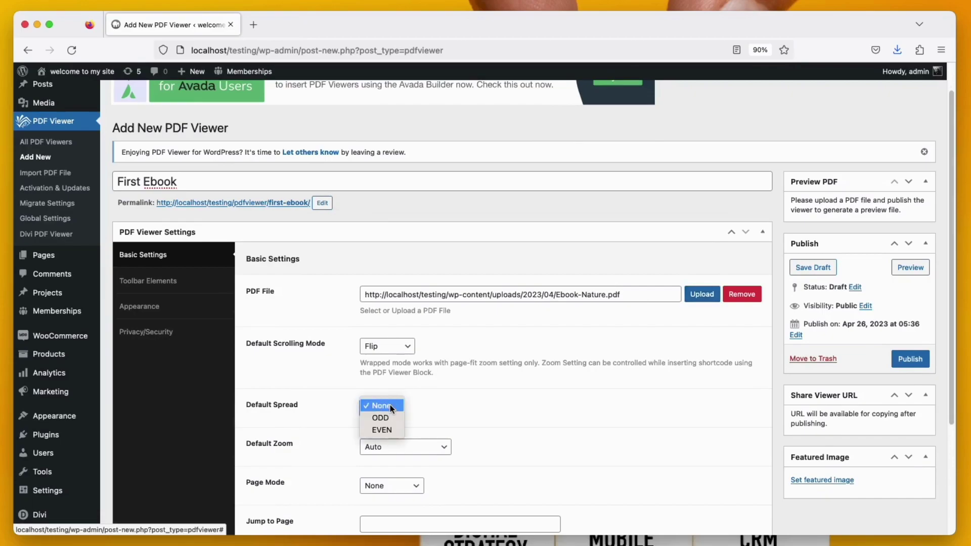
# Set the viewer's default spread to EVEN and its default zoom to Page Fit
pyautogui.click(384, 426)
pyautogui.scroll(-3, 488, 406)
pyautogui.scroll(-2, 491, 403)
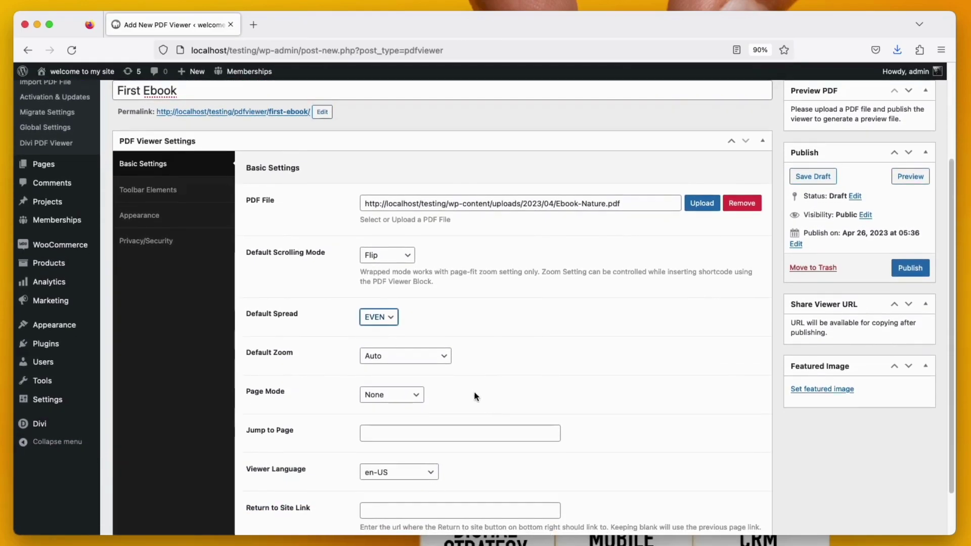
pyautogui.click(434, 357)
pyautogui.click(434, 365)
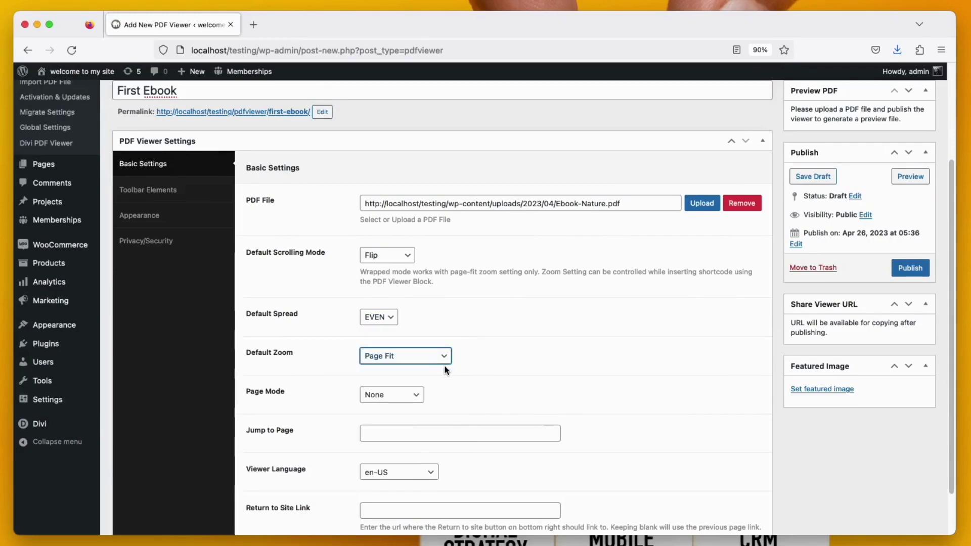
# Keep the page mode at None and publish the First Ebook PDF viewer
pyautogui.scroll(-2, 496, 374)
pyautogui.click(423, 368)
pyautogui.click(423, 365)
pyautogui.scroll(8, 658, 354)
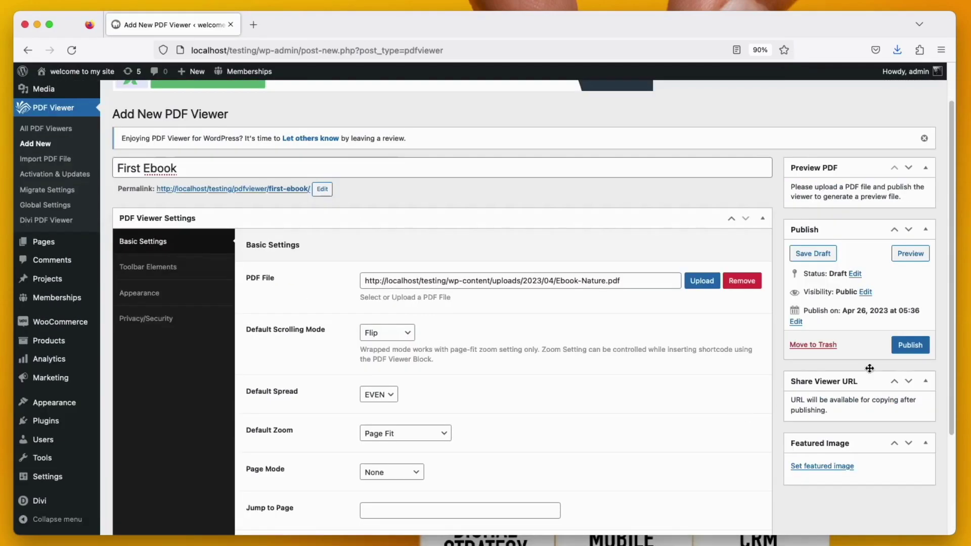
pyautogui.click(900, 351)
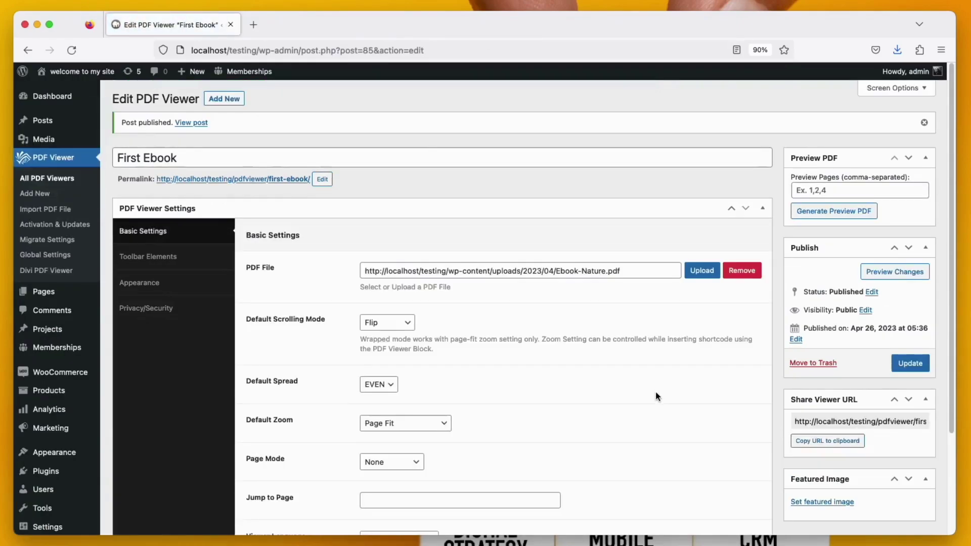
# Open the published First Ebook post in a new browser tab and switch to it
pyautogui.rightClick(202, 126)
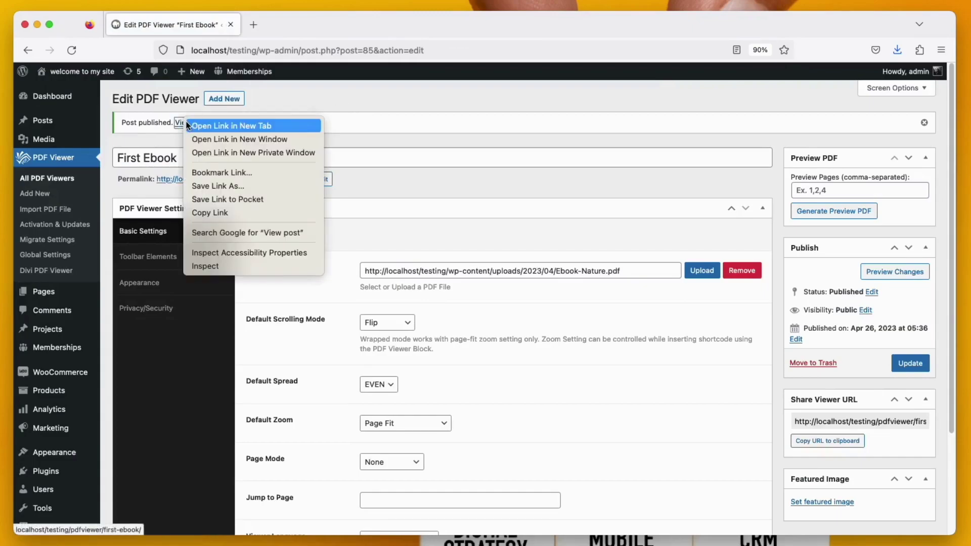
pyautogui.click(222, 125)
pyautogui.click(313, 29)
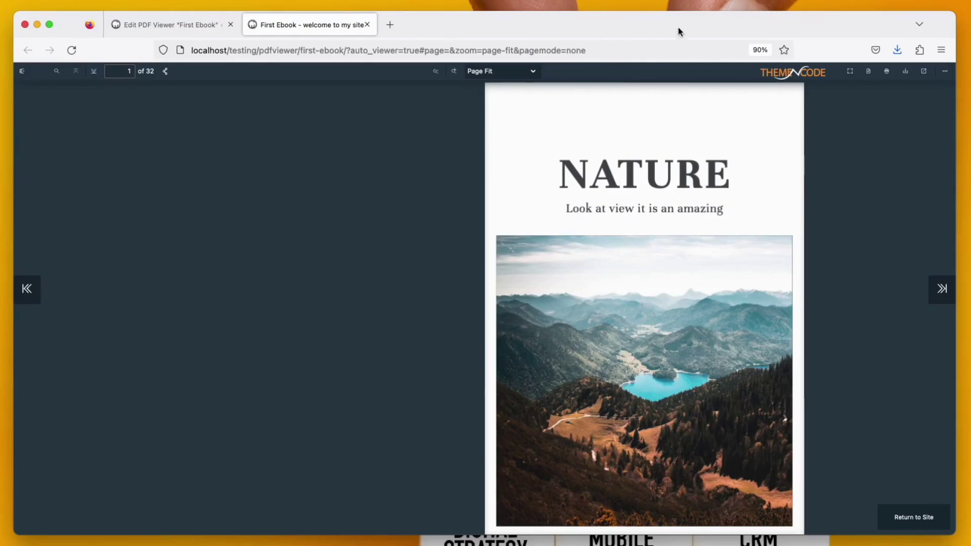
# Flip forward through the ebook's pages by their corners to examine the flipbook effect
pyautogui.moveTo(791, 93); pyautogui.dragTo(505, 158)
pyautogui.moveTo(780, 113); pyautogui.dragTo(622, 151)
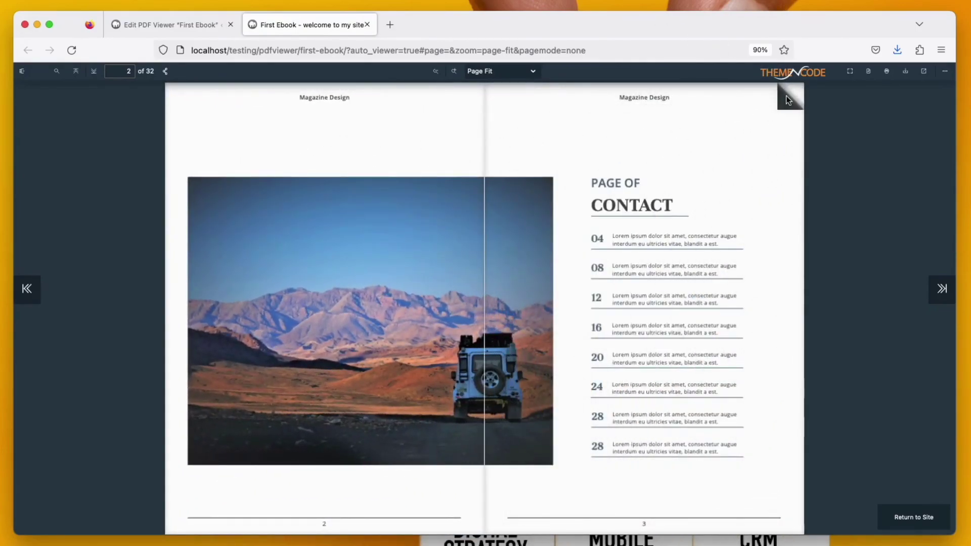
pyautogui.moveTo(766, 101); pyautogui.dragTo(310, 135)
pyautogui.moveTo(789, 99); pyautogui.dragTo(250, 126)
pyautogui.moveTo(800, 115); pyautogui.dragTo(504, 155)
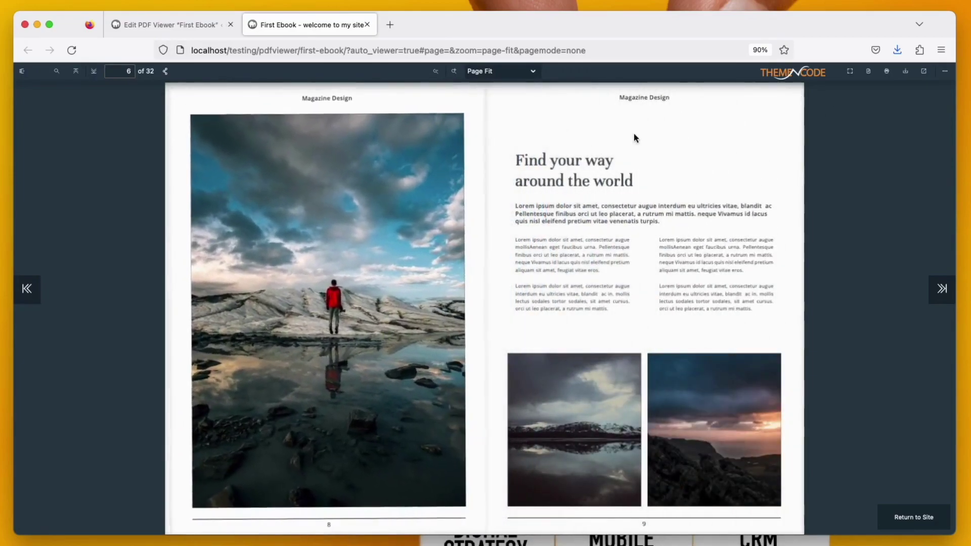
pyautogui.moveTo(789, 96); pyautogui.dragTo(294, 121)
pyautogui.moveTo(771, 111); pyautogui.dragTo(576, 154)
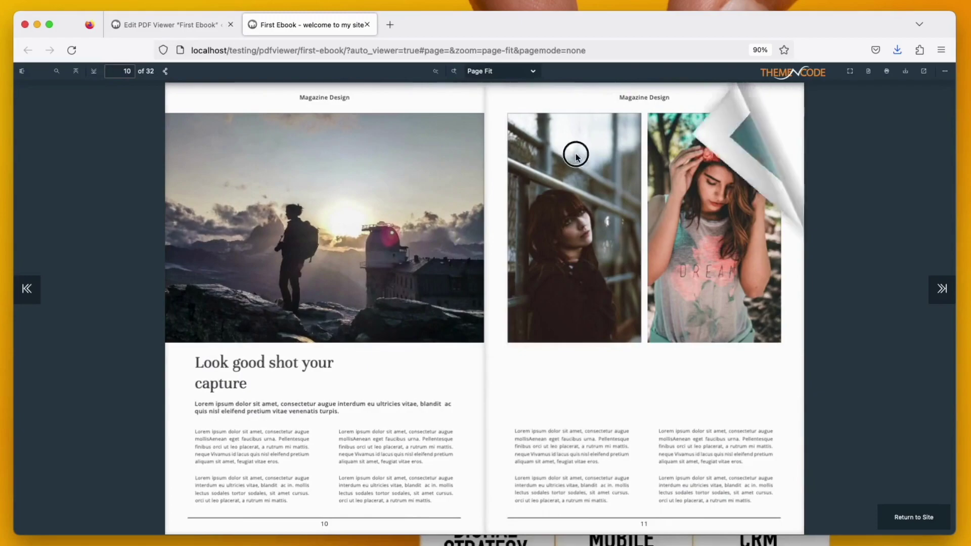
pyautogui.moveTo(787, 109); pyautogui.dragTo(249, 174)
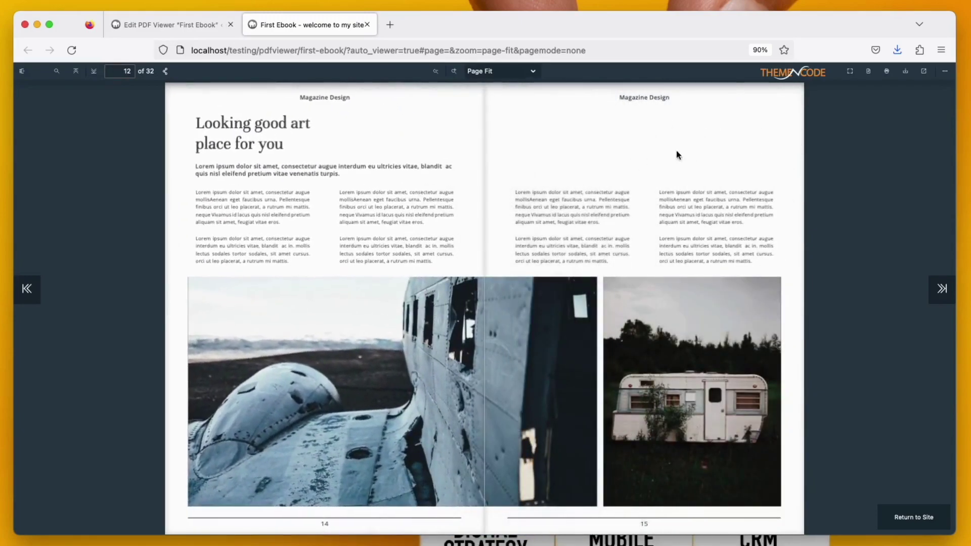
pyautogui.moveTo(789, 104); pyautogui.dragTo(167, 125)
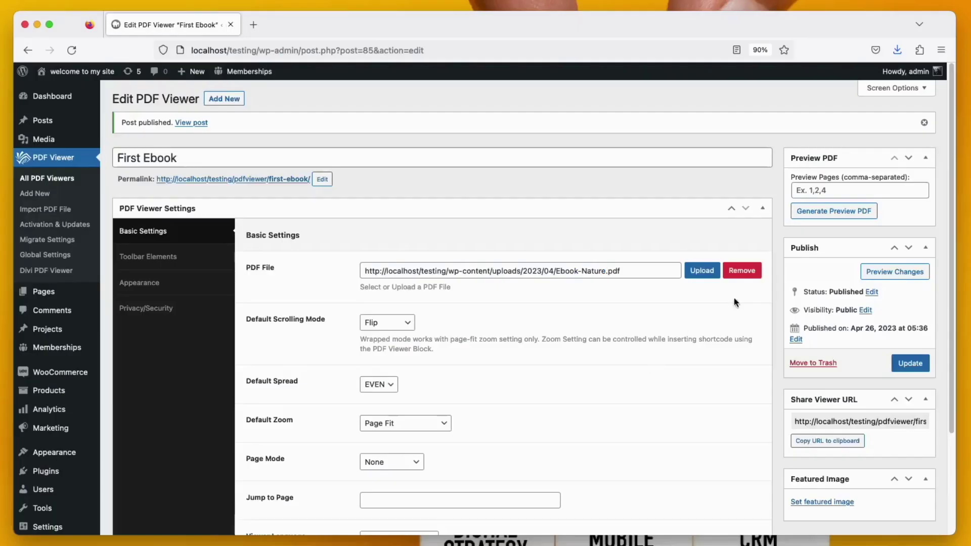
# Generate a preview PDF of First Ebook from pages 1,2,3
pyautogui.click(820, 193)
pyautogui.write('1,2,3')
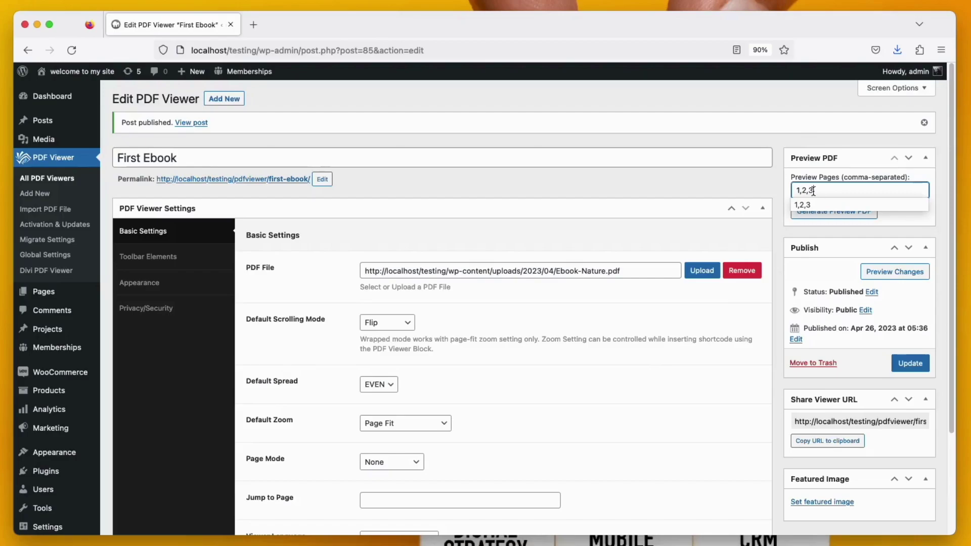
pyautogui.click(809, 210)
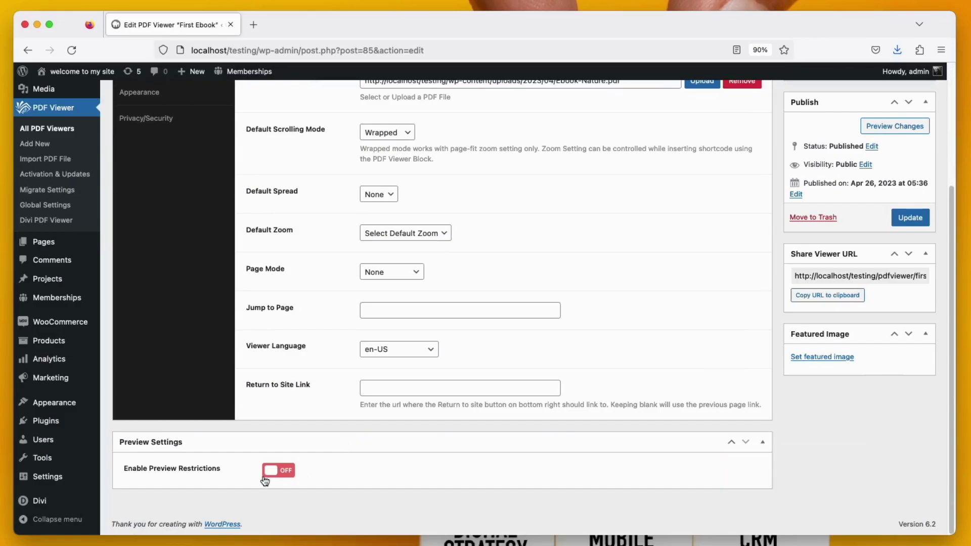
# Enable preview restrictions and set Require Login to "Yes (Non Logged in users gets preview only)"
pyautogui.click(277, 471)
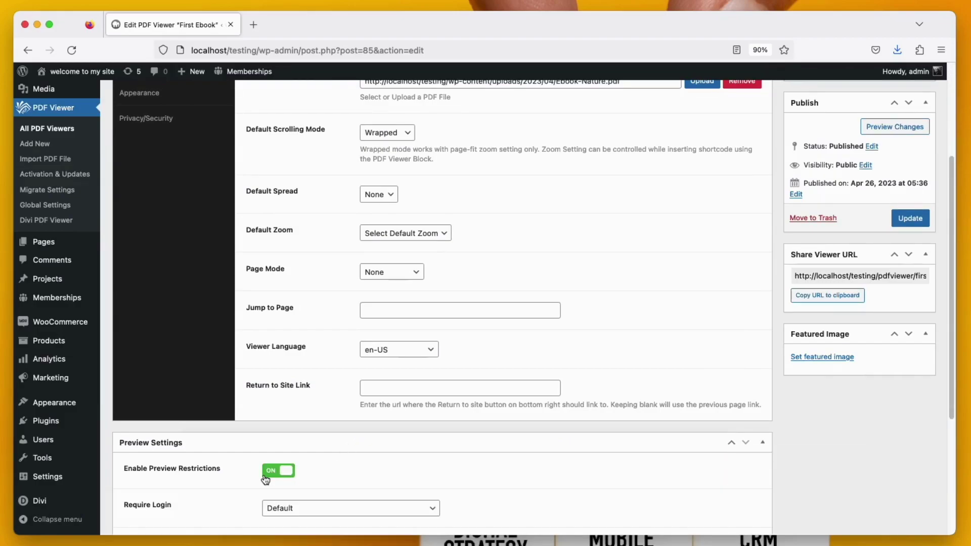
pyautogui.scroll(-5, 539, 443)
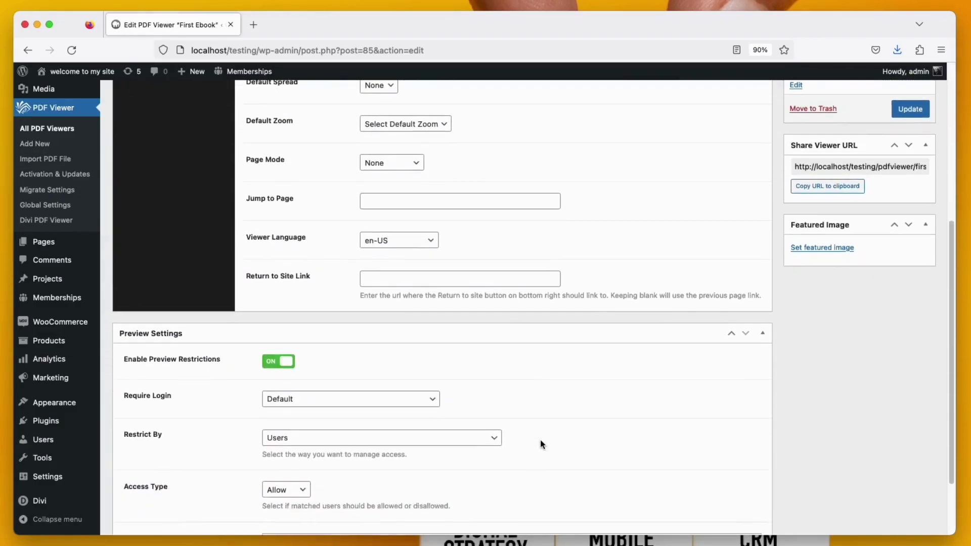
pyautogui.click(421, 369)
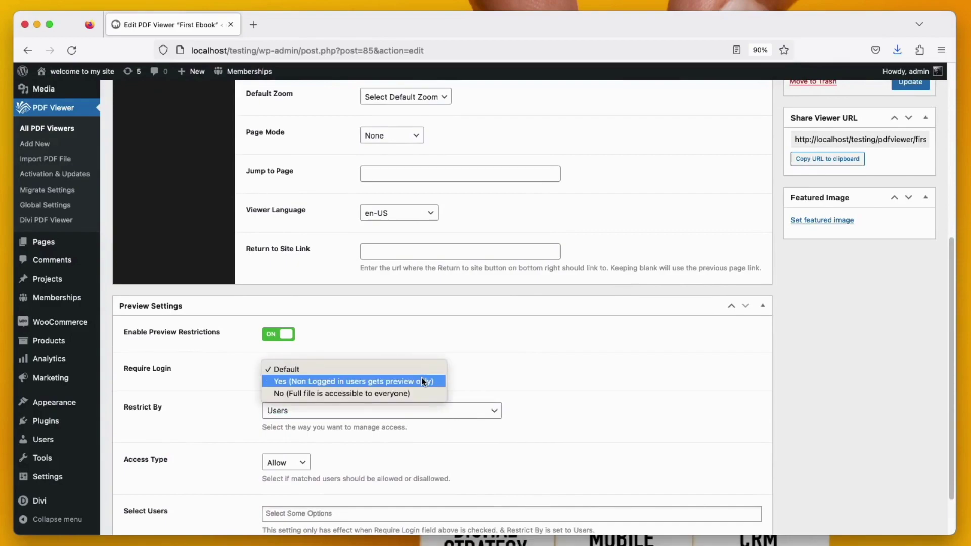
pyautogui.click(422, 381)
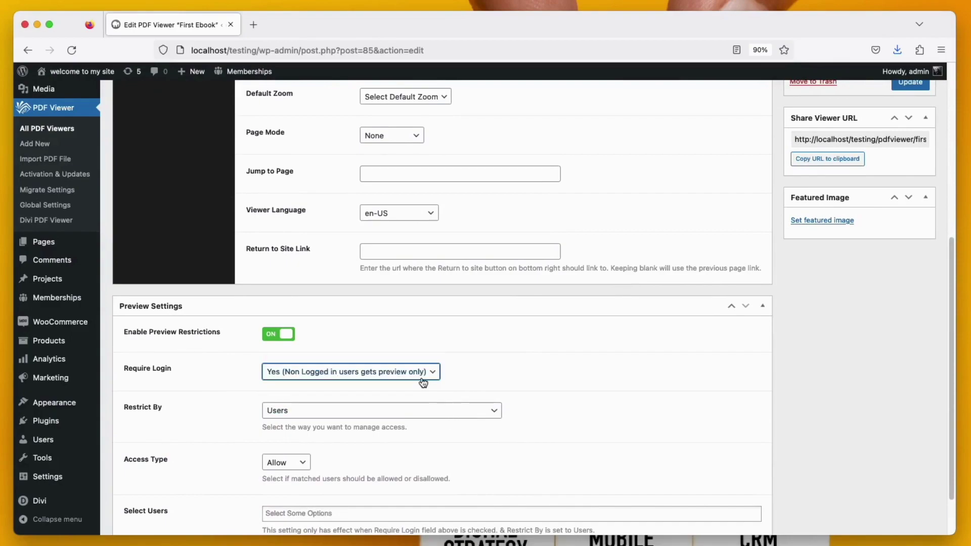
# Restrict access by Products (Requires WooCommerce Plugin), select the Book product, and update the PDF viewer
pyautogui.click(438, 407)
pyautogui.click(414, 432)
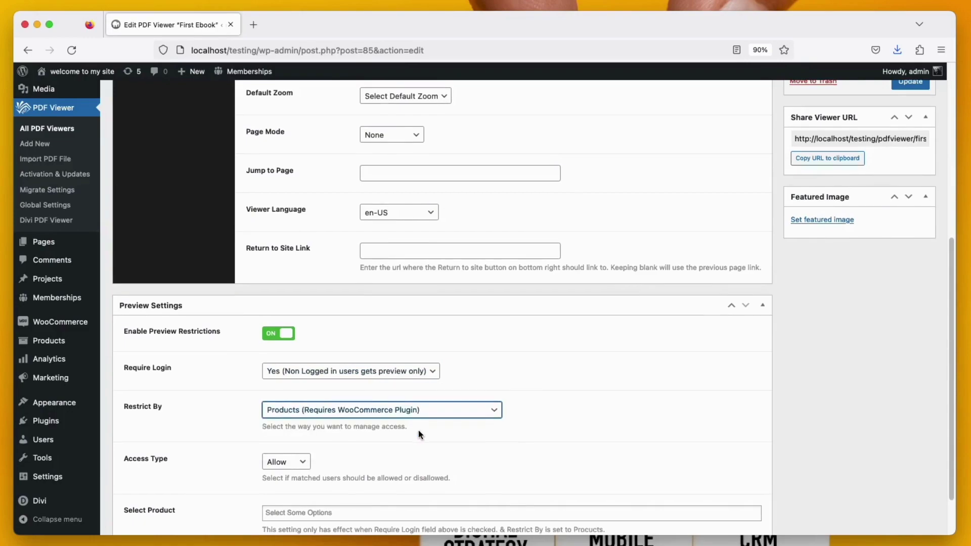
pyautogui.scroll(-2, 416, 429)
pyautogui.click(405, 458)
pyautogui.write('book')
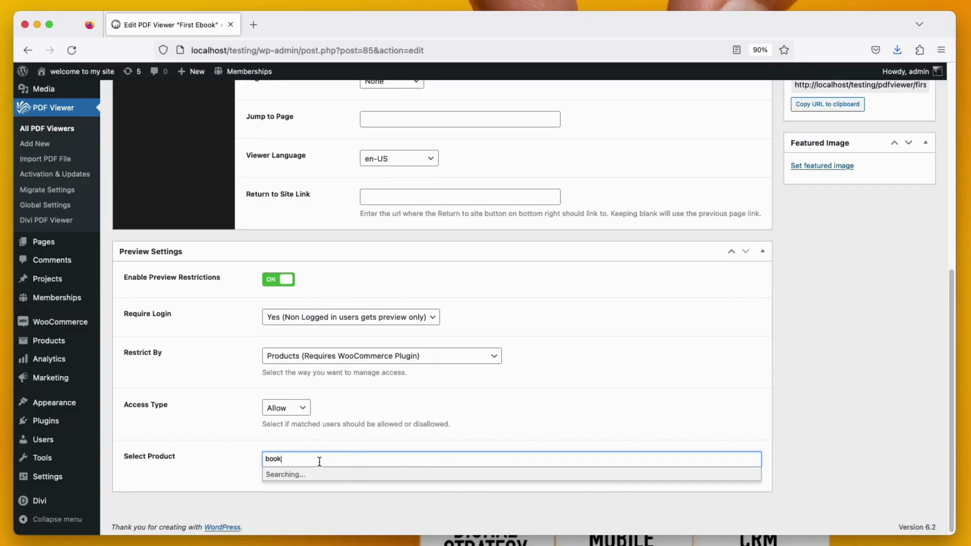
pyautogui.click(311, 478)
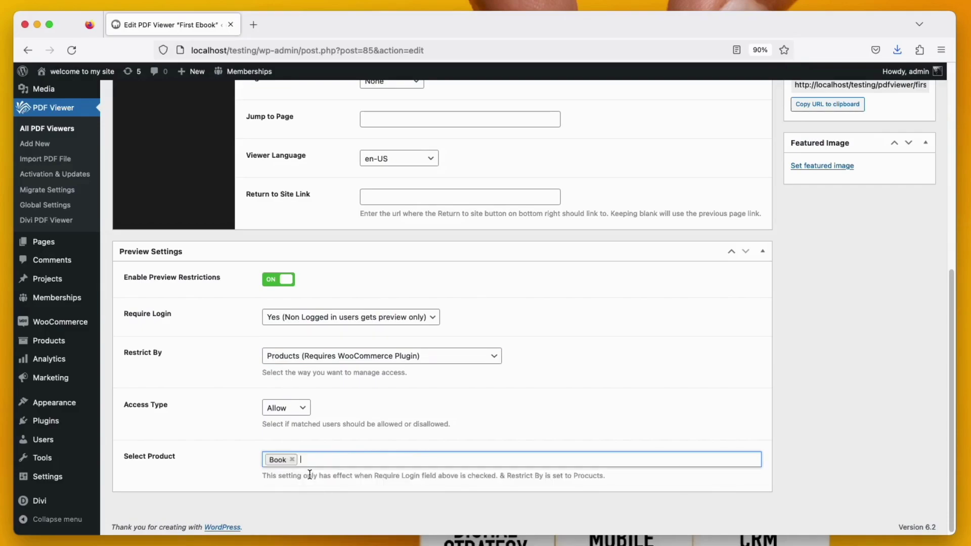
pyautogui.scroll(10, 310, 473)
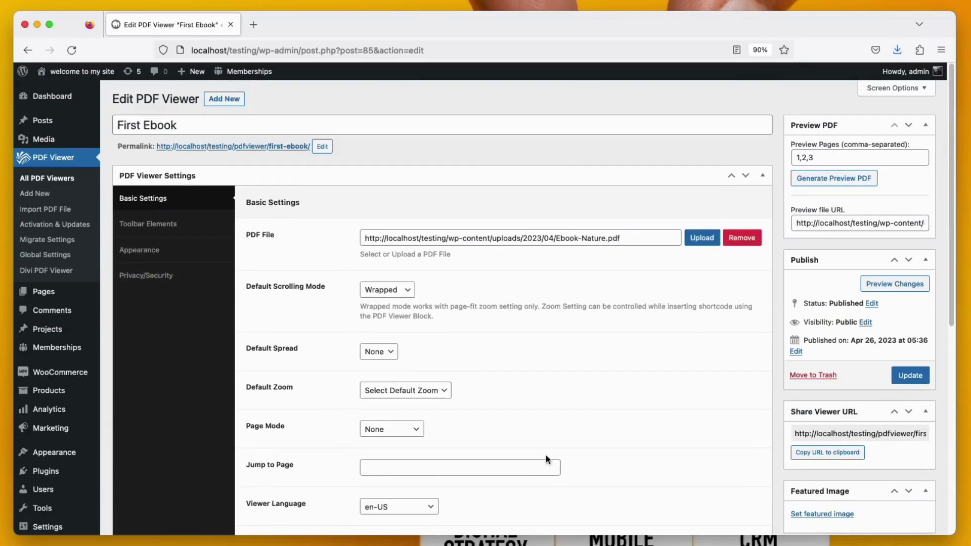
pyautogui.click(909, 374)
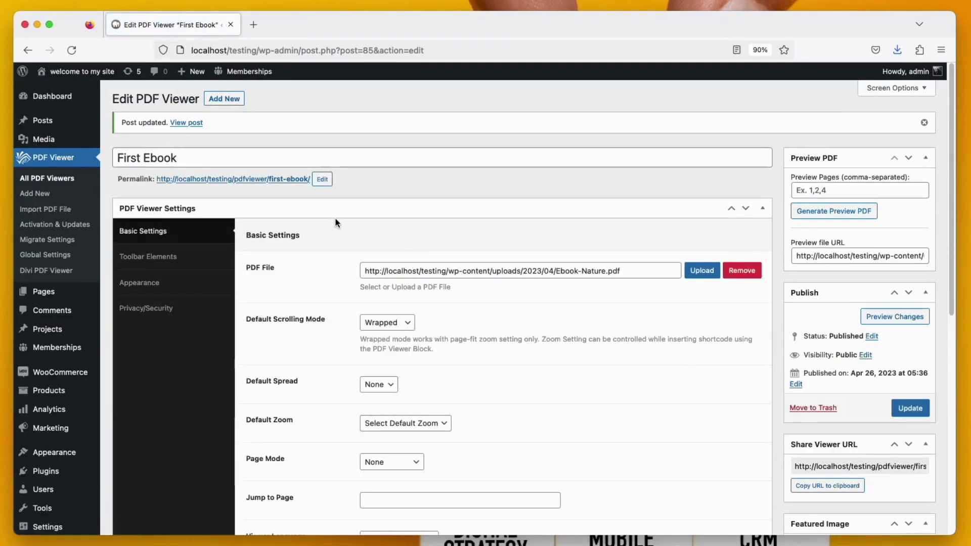
# Open the First Ebook permalink in a new tab to check the restricted preview's page count
pyautogui.rightClick(269, 184)
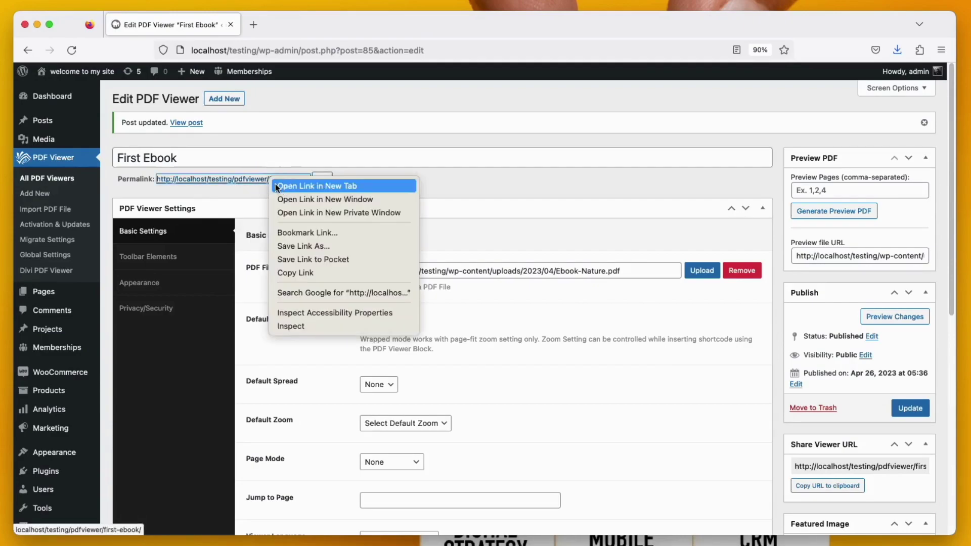
pyautogui.click(279, 188)
pyautogui.click(283, 20)
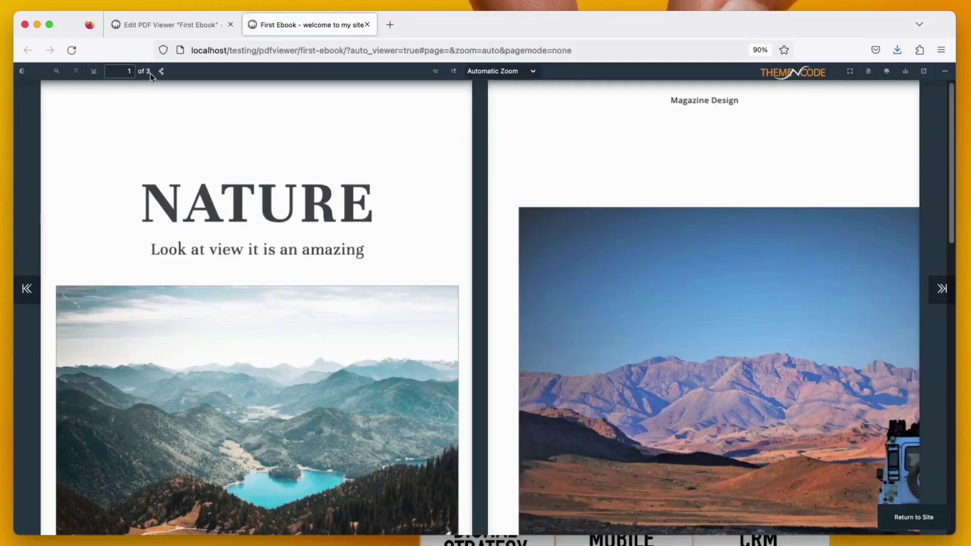
# Return to the viewer's edit page and open the site's store in a new tab
pyautogui.click(172, 25)
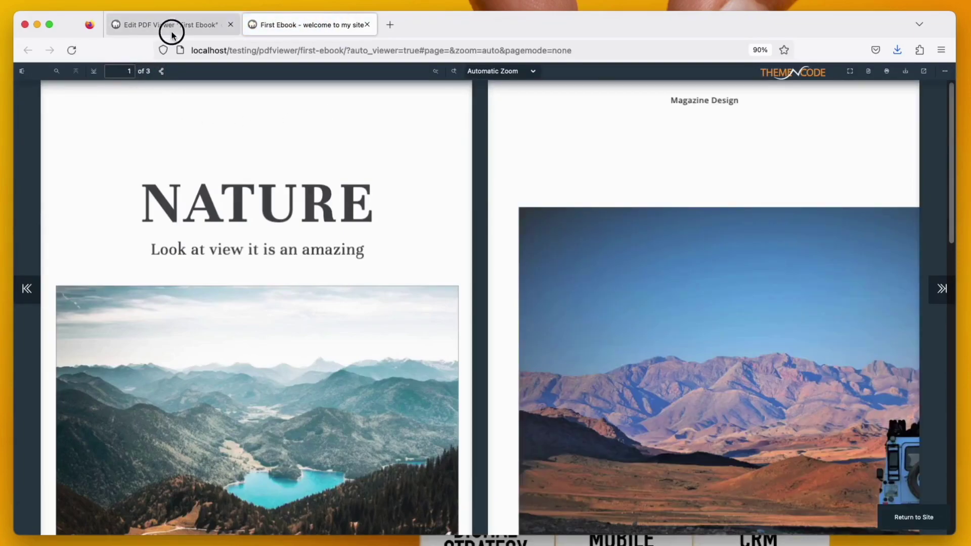
pyautogui.moveTo(70, 71)
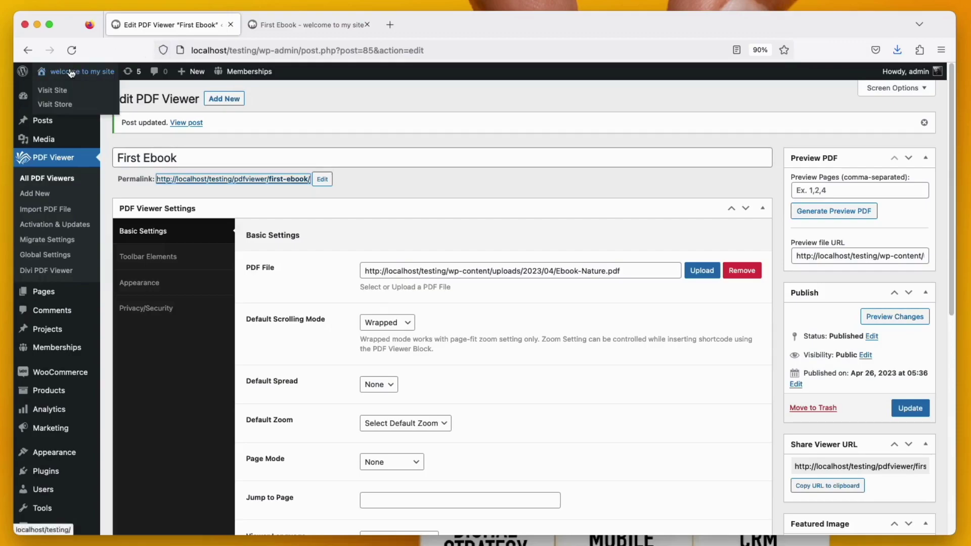
pyautogui.rightClick(66, 103)
pyautogui.click(111, 104)
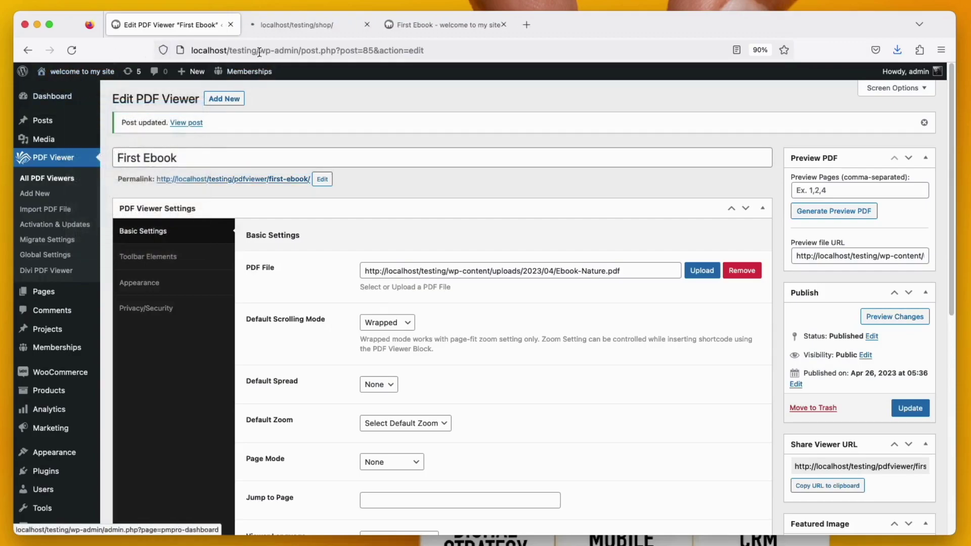
pyautogui.click(282, 31)
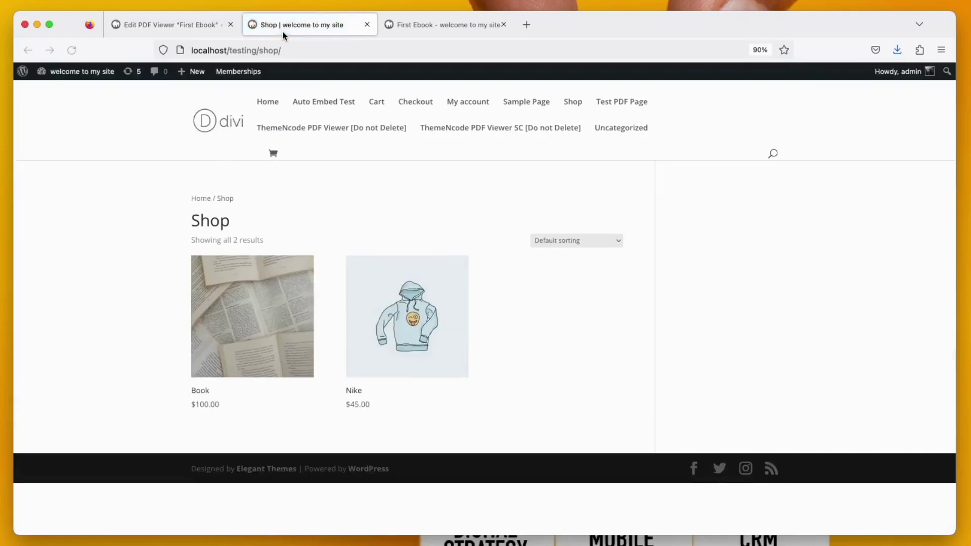
# Add the Book product to the cart and place its order with cash on delivery
pyautogui.click(276, 316)
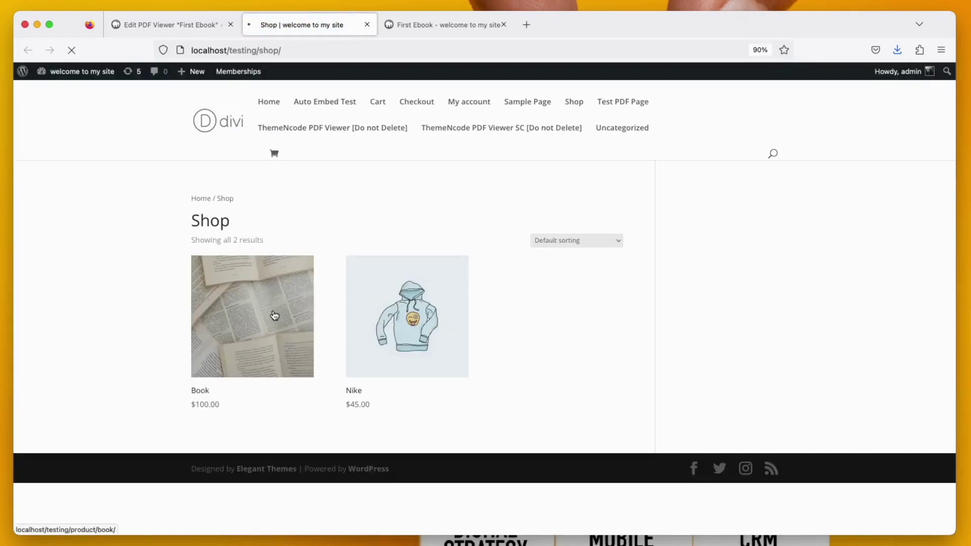
pyautogui.click(512, 290)
pyautogui.click(578, 240)
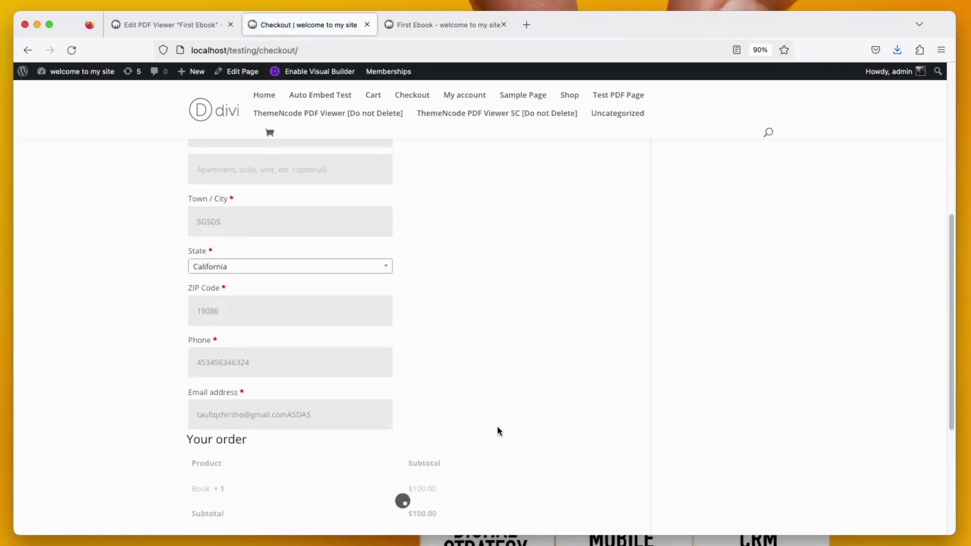
pyautogui.scroll(-5, 531, 450)
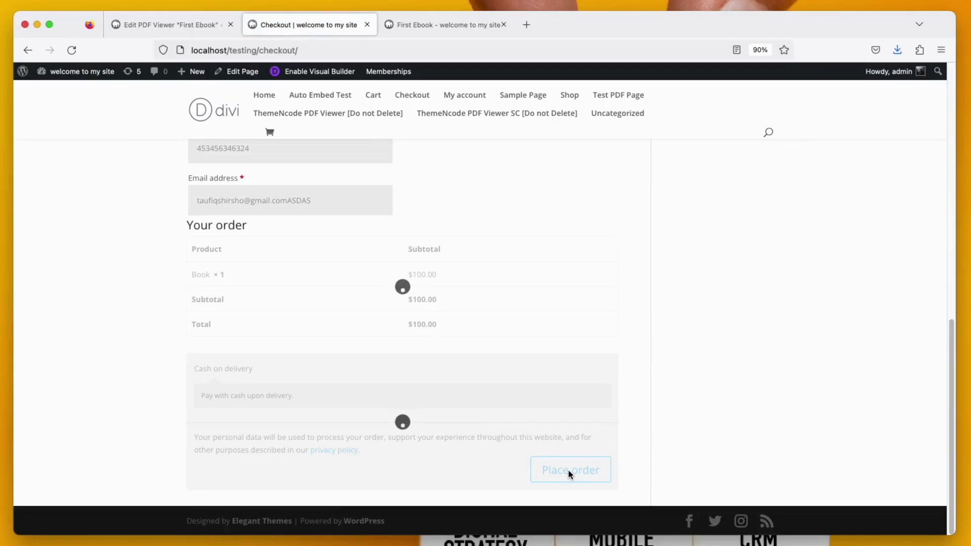
pyautogui.click(569, 470)
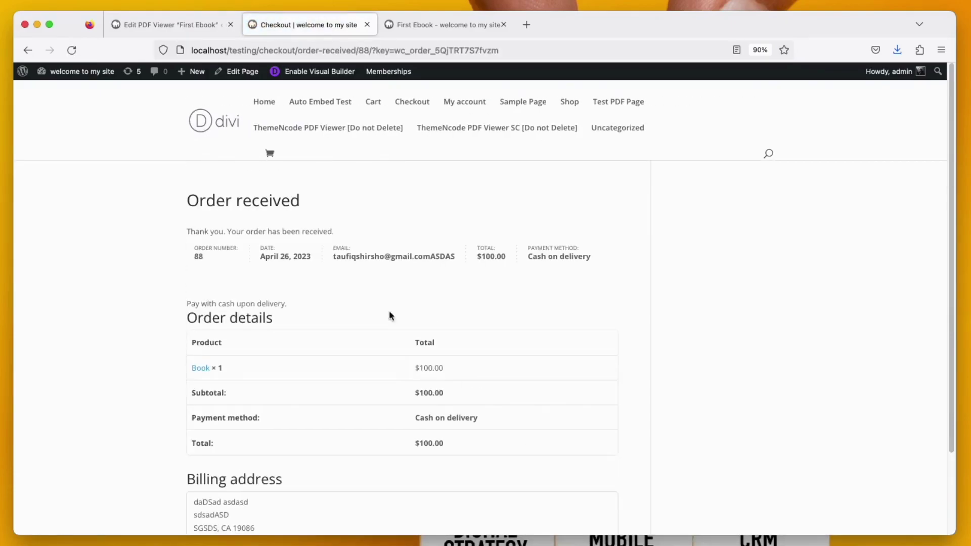
# Reopen the First Ebook permalink from its edit page in a new tab to check access following the purchase
pyautogui.click(169, 24)
pyautogui.rightClick(257, 177)
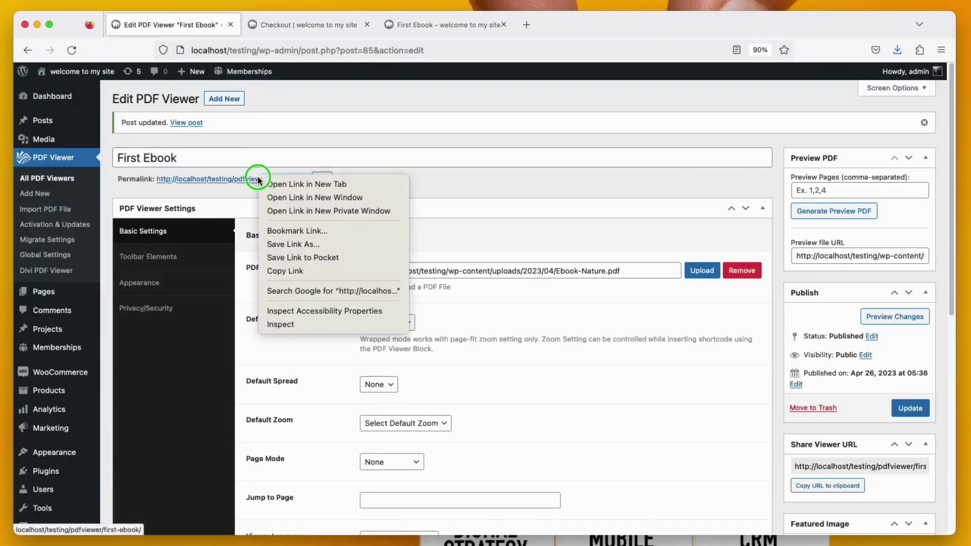
pyautogui.click(267, 184)
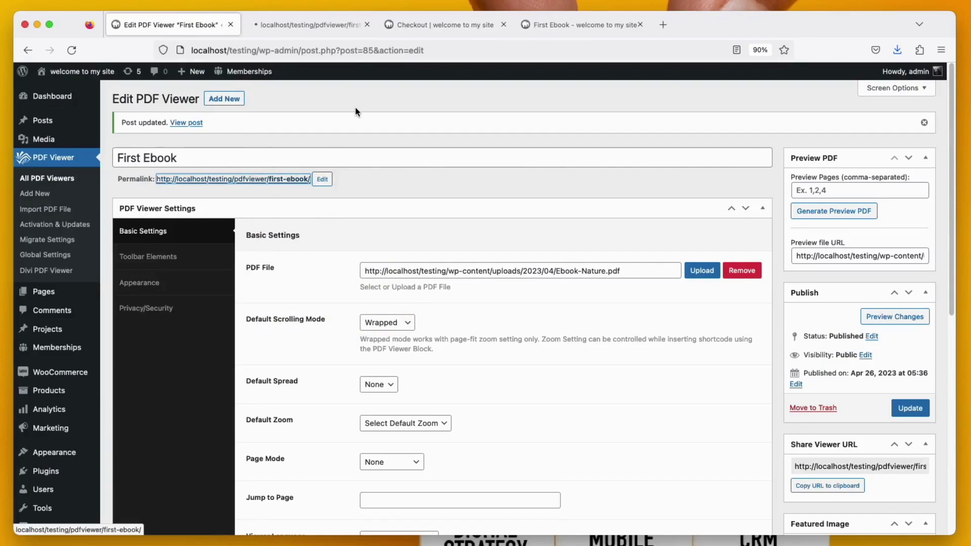
pyautogui.click(309, 25)
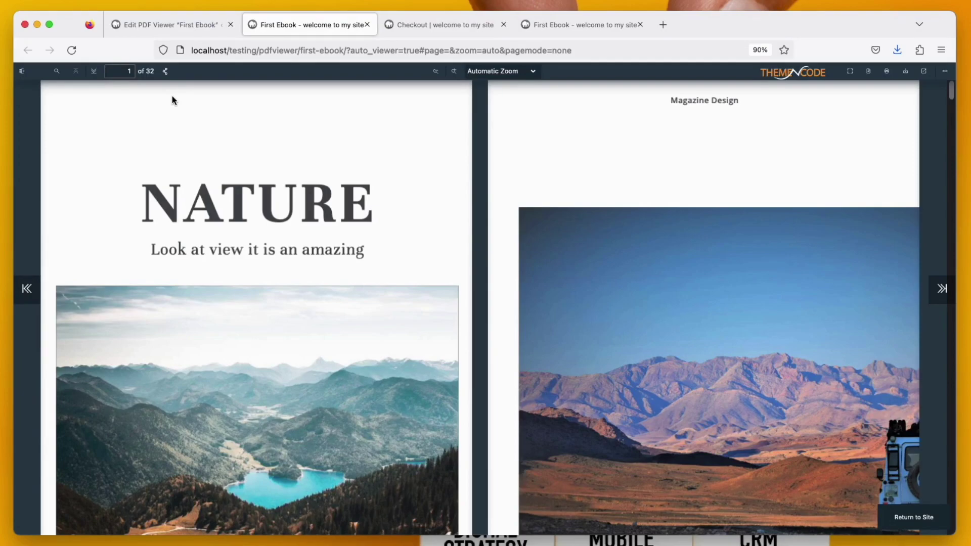
pyautogui.press('super+shift+5')
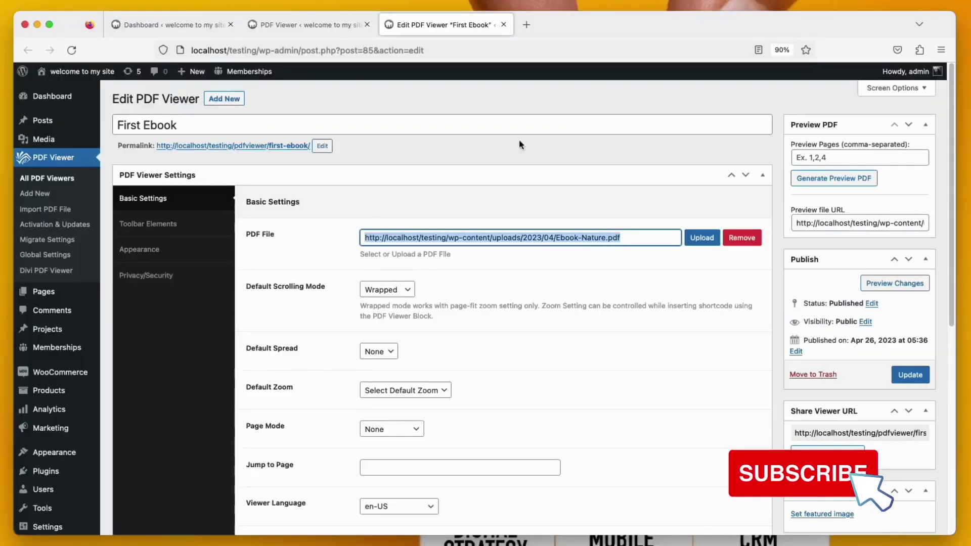
# Check direct access to the uploaded Ebook-Nature.pdf by loading its file URL in a new tab, and close that tab
pyautogui.click(526, 25)
pyautogui.write('http://localhost/testing/wp-content/uploads/2023/04/Ebook-Nature.pdf')
pyautogui.press('Return')
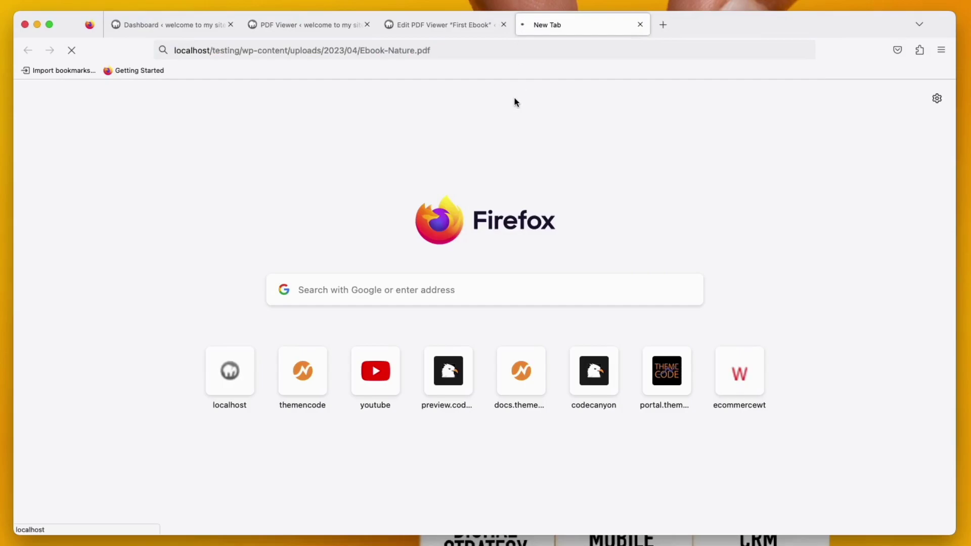
pyautogui.scroll(-5, 371, 217)
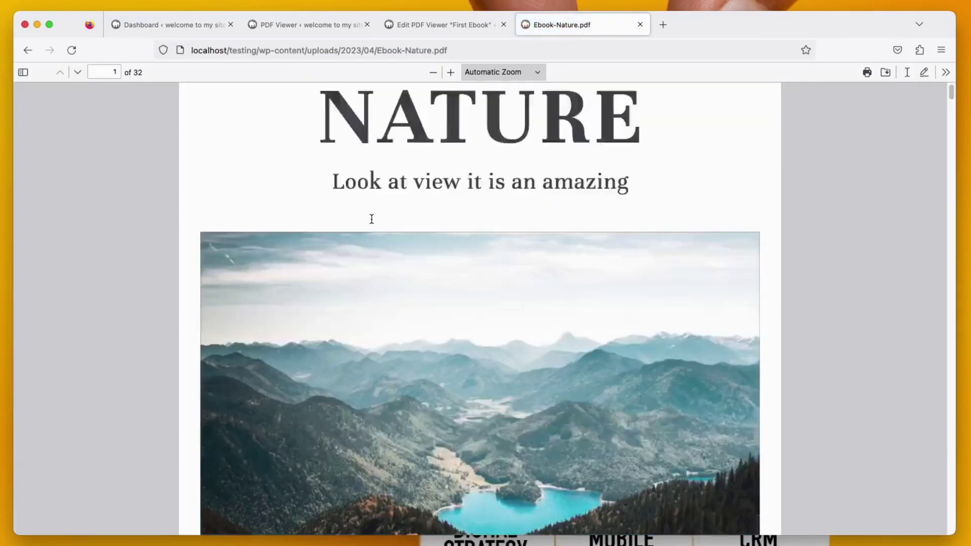
pyautogui.click(638, 26)
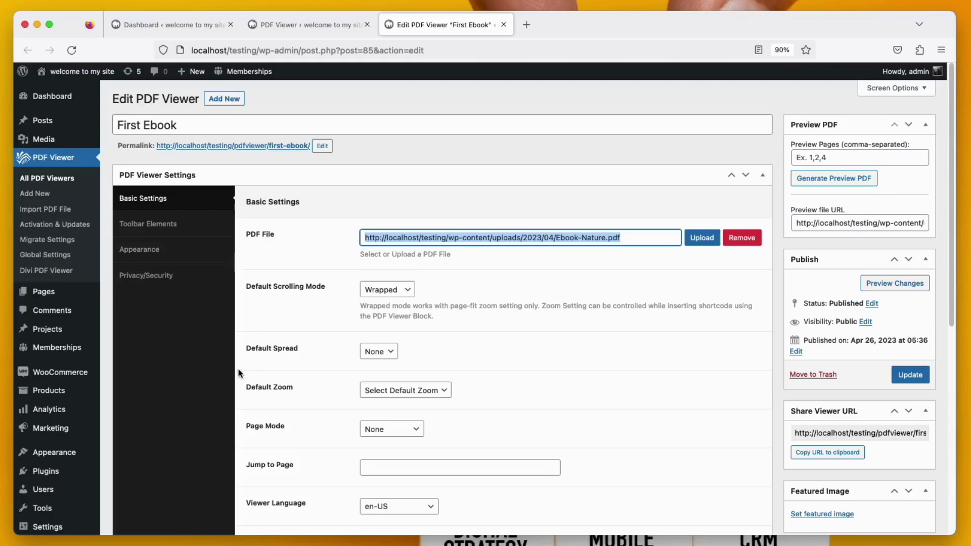
# Enable the WooCommerce and Paid Memberships Pro integrations in the File Access Manager settings and save them
pyautogui.moveTo(44, 139)
pyautogui.click(158, 173)
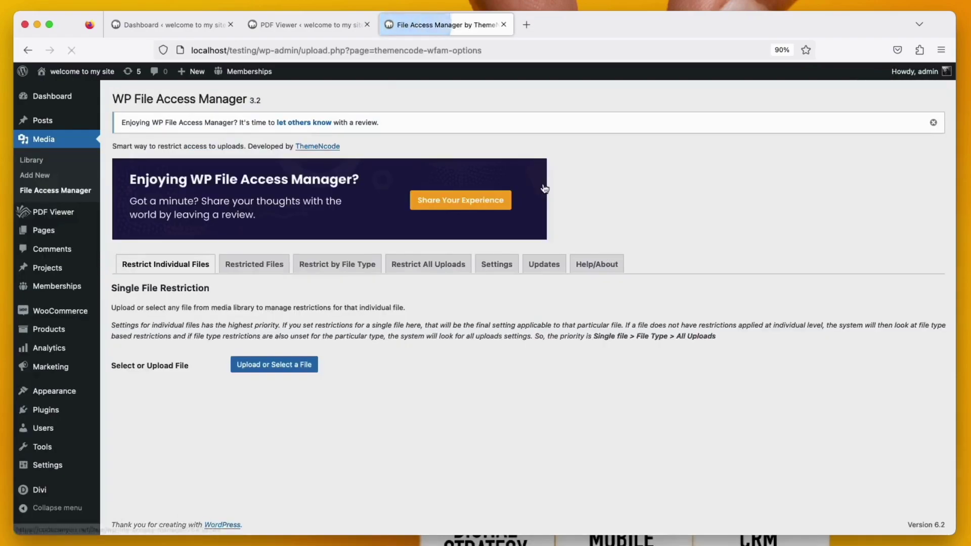
pyautogui.click(497, 264)
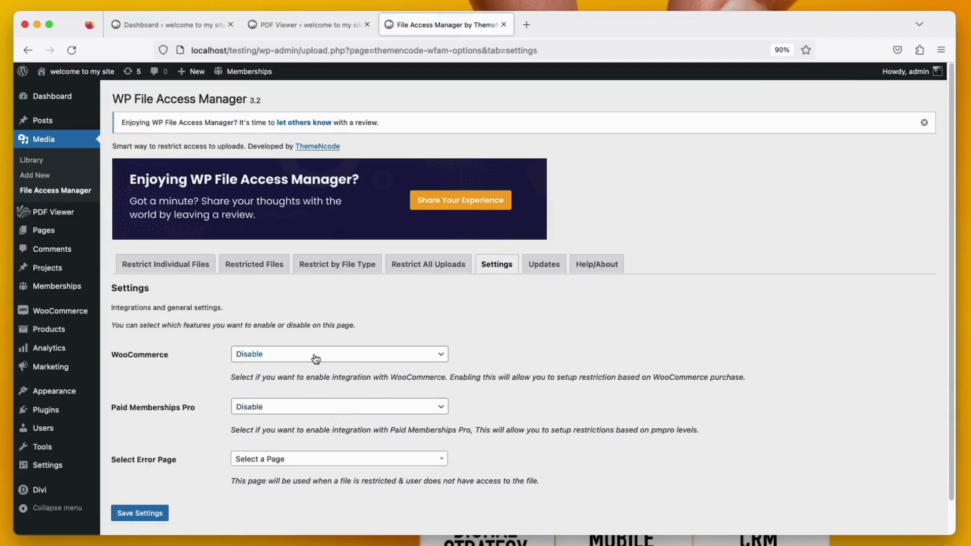
pyautogui.click(312, 354)
pyautogui.click(314, 337)
pyautogui.click(348, 405)
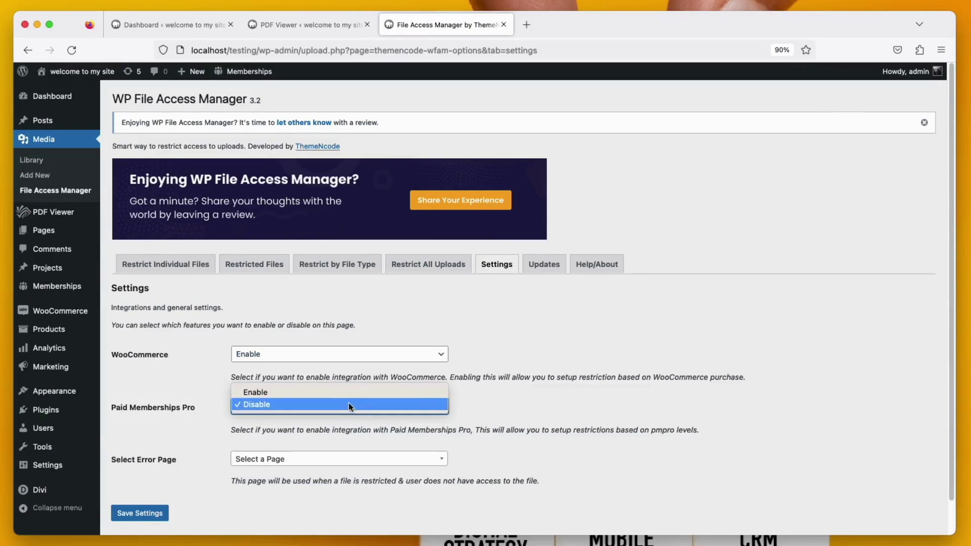
pyautogui.click(344, 392)
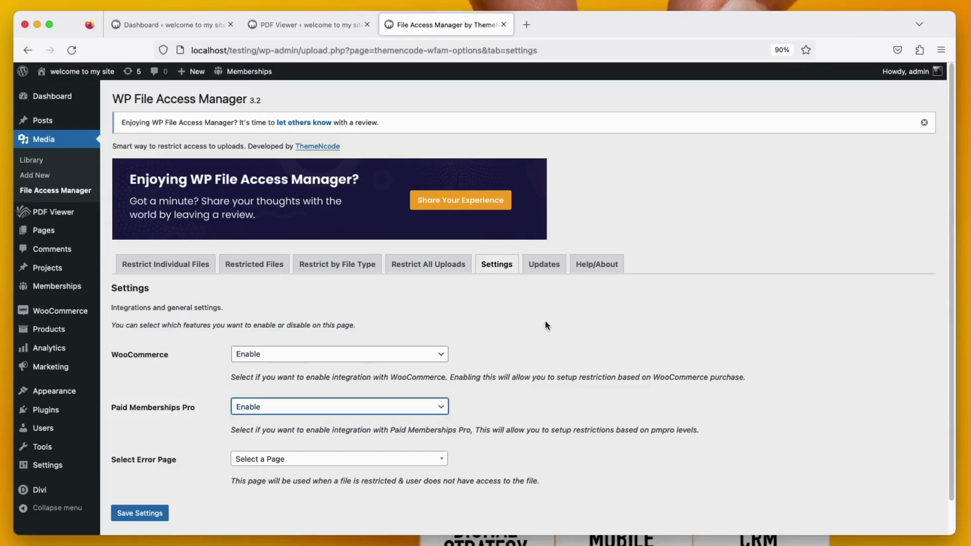
pyautogui.click(127, 514)
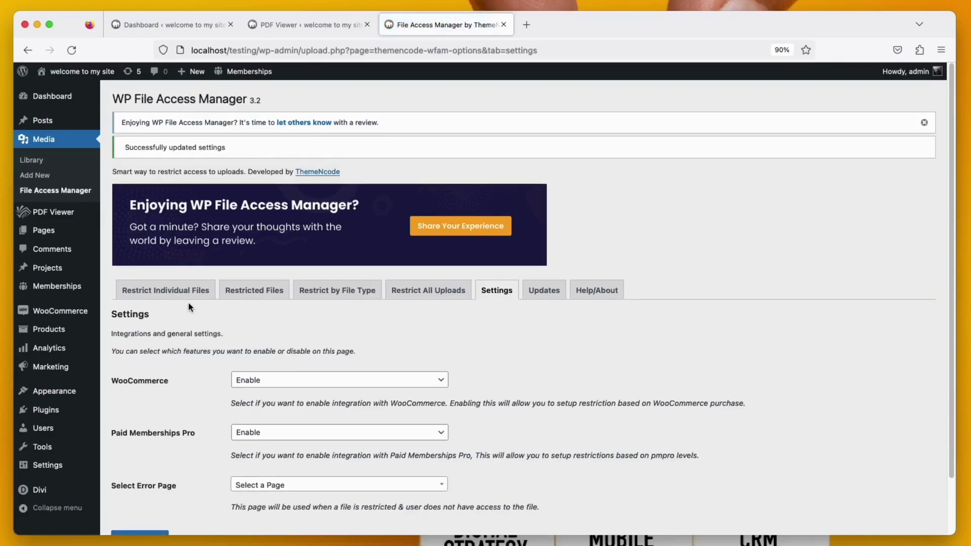
# Choose Ebook-Nature.pdf from the media library as the file for an individual restriction
pyautogui.click(190, 299)
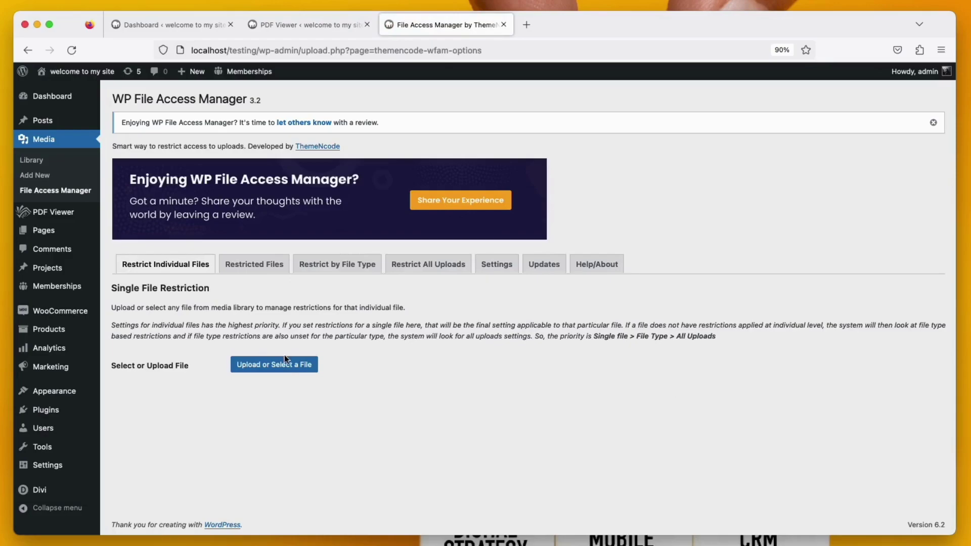
pyautogui.click(287, 365)
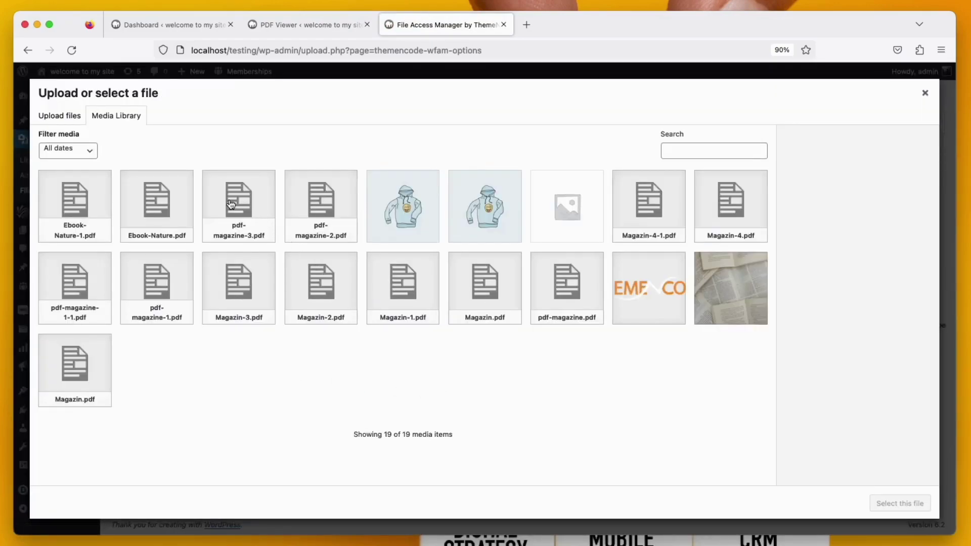
pyautogui.click(157, 225)
pyautogui.click(872, 388)
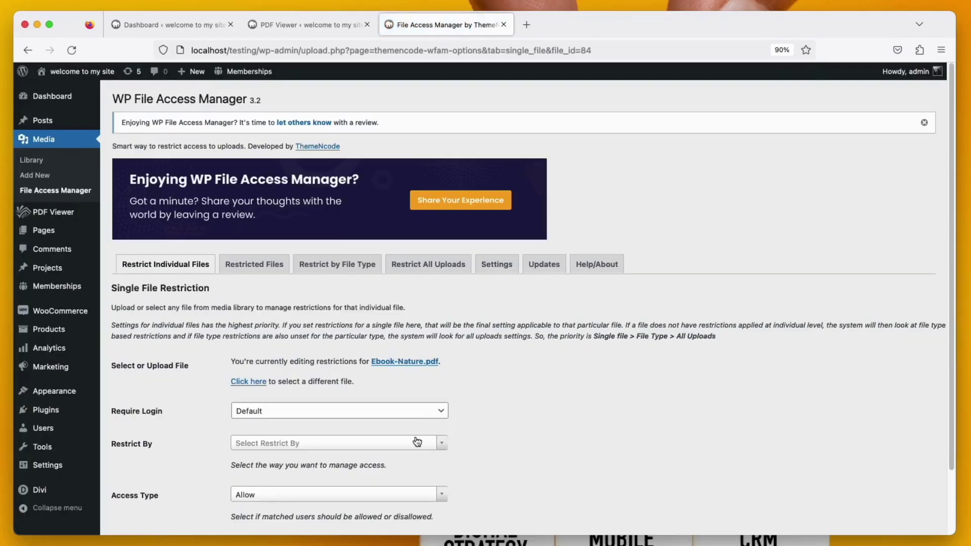
# Restrict Ebook-Nature.pdf by WooCommerce with Book as the product whose purchase allows access, and save the restriction
pyautogui.click(417, 441)
pyautogui.click(390, 414)
pyautogui.scroll(-1, 535, 437)
pyautogui.scroll(-3, 533, 432)
pyautogui.click(425, 456)
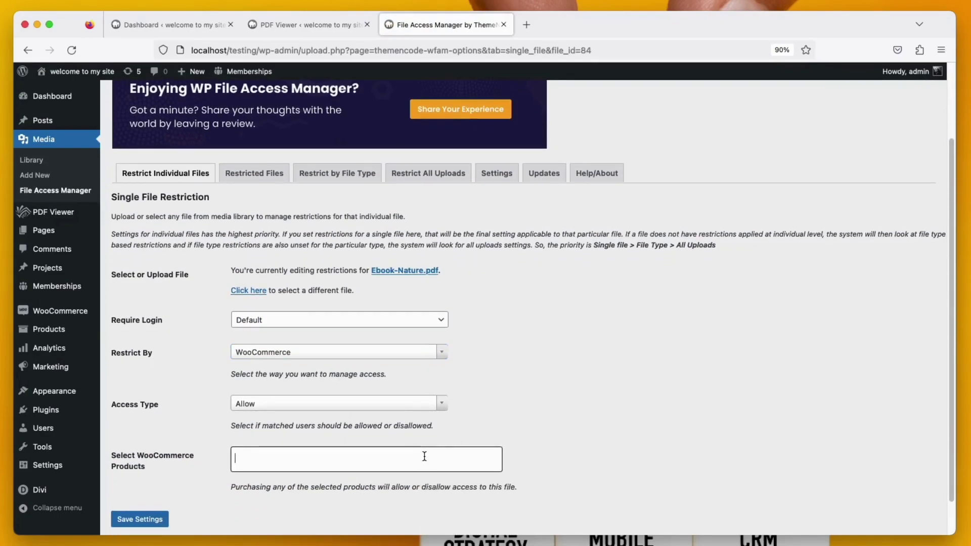
pyautogui.write('books')
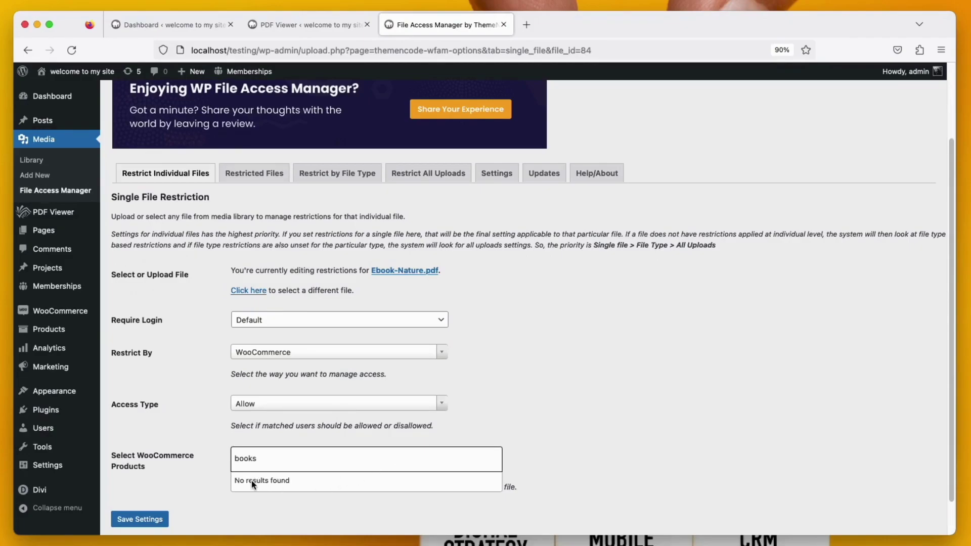
pyautogui.press('BackSpace')
pyautogui.click(256, 482)
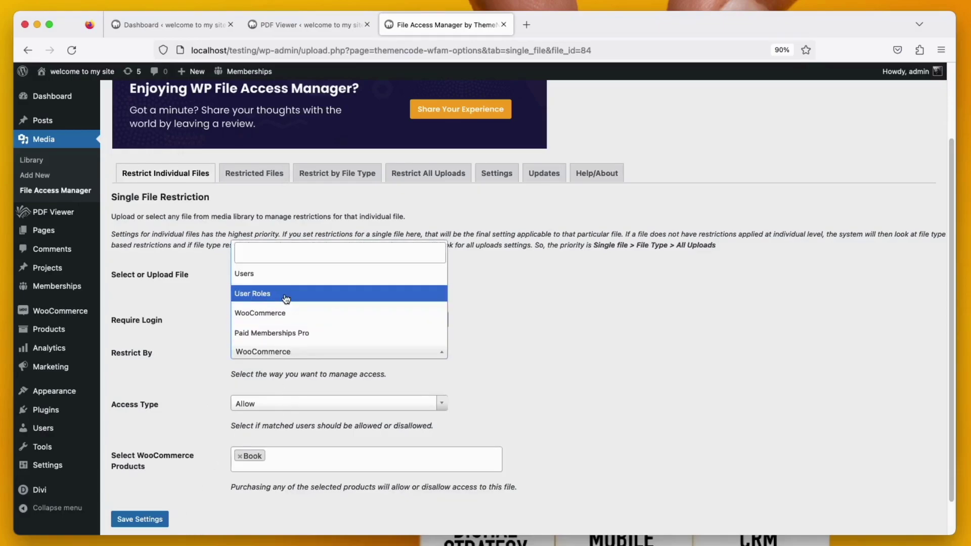
pyautogui.click(197, 334)
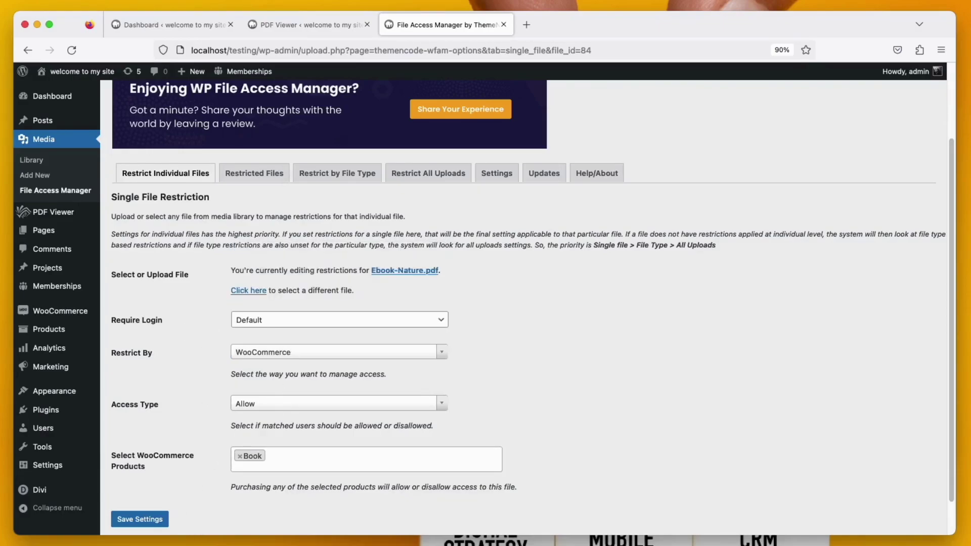
pyautogui.click(151, 521)
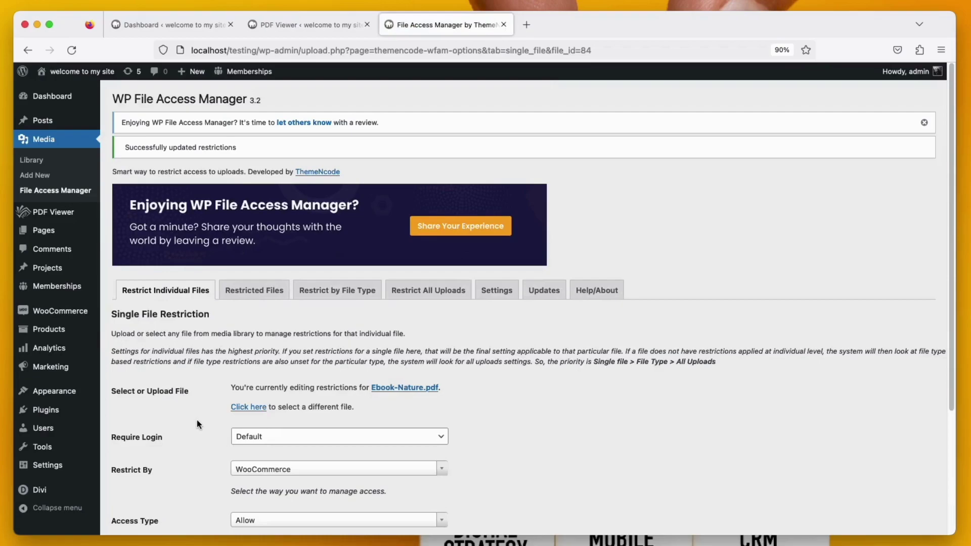
pyautogui.scroll(-2, 197, 424)
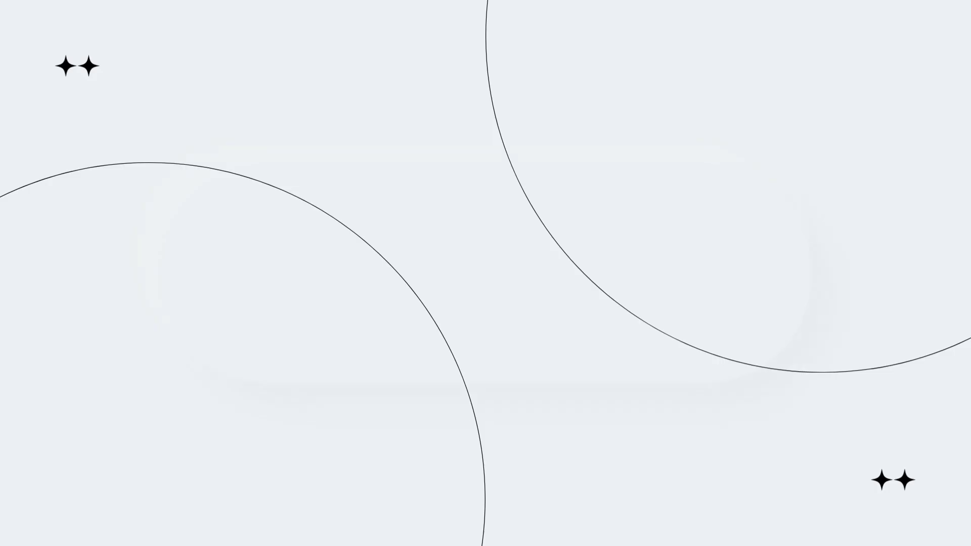